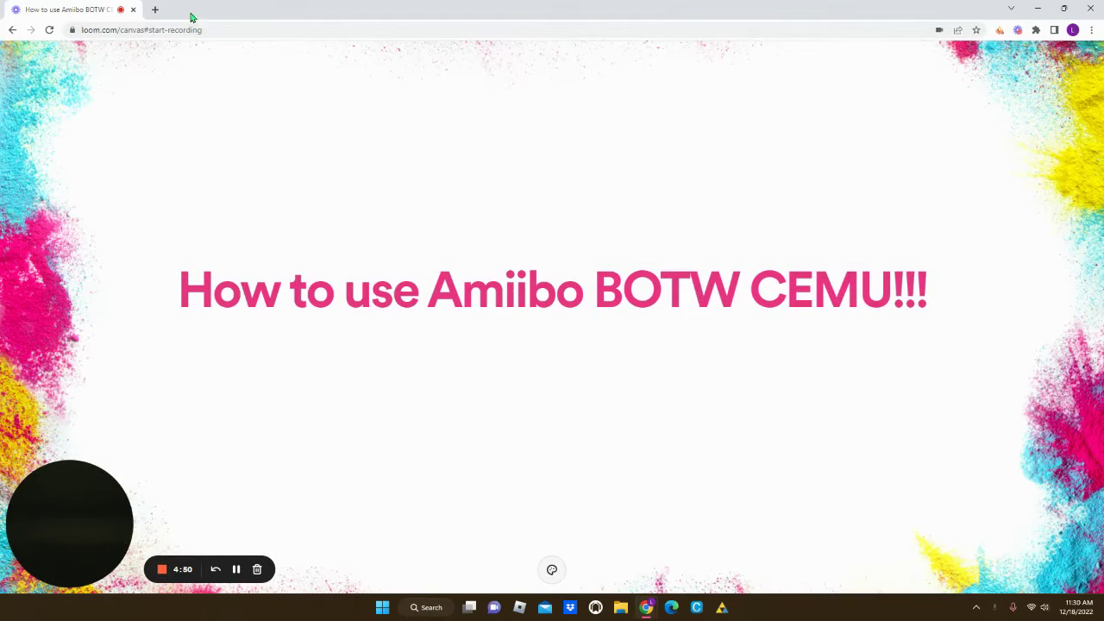
Step: Open the bookmarked Amiibo Google Drive in a new tab and go to The Legend of Zelda Amiibo > Link's Awakening folder
click(155, 8)
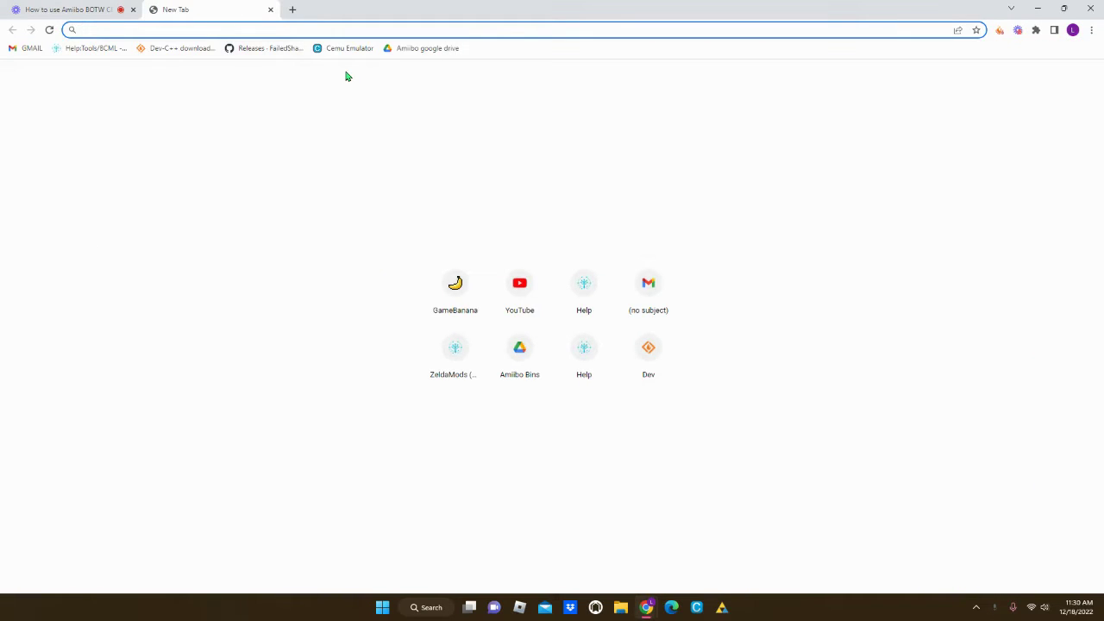
click(439, 50)
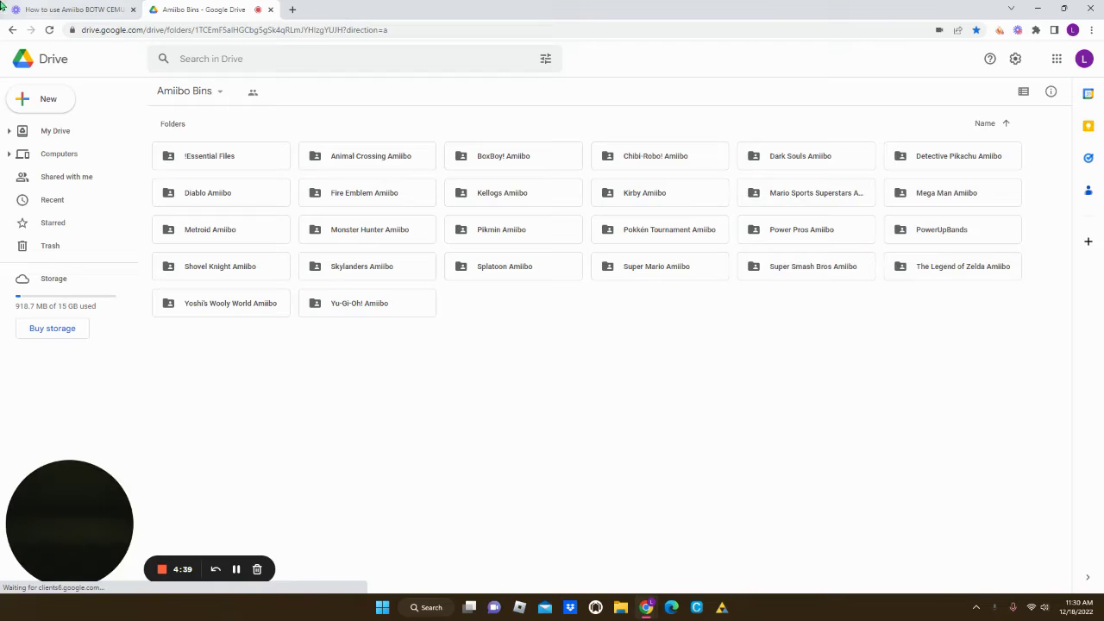
click(949, 273)
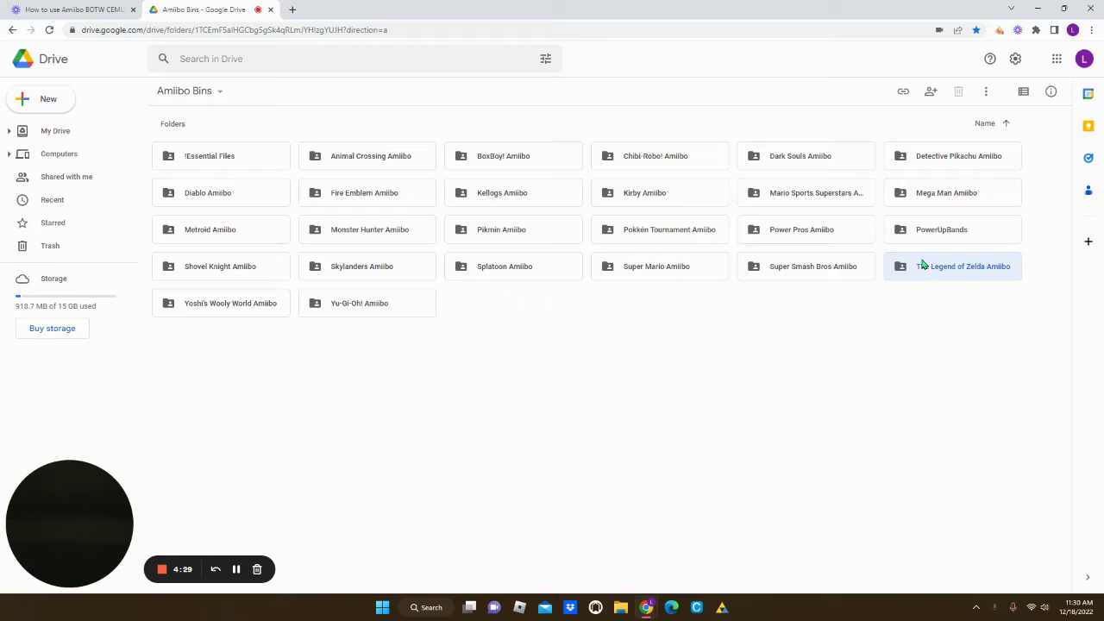
double_click(920, 271)
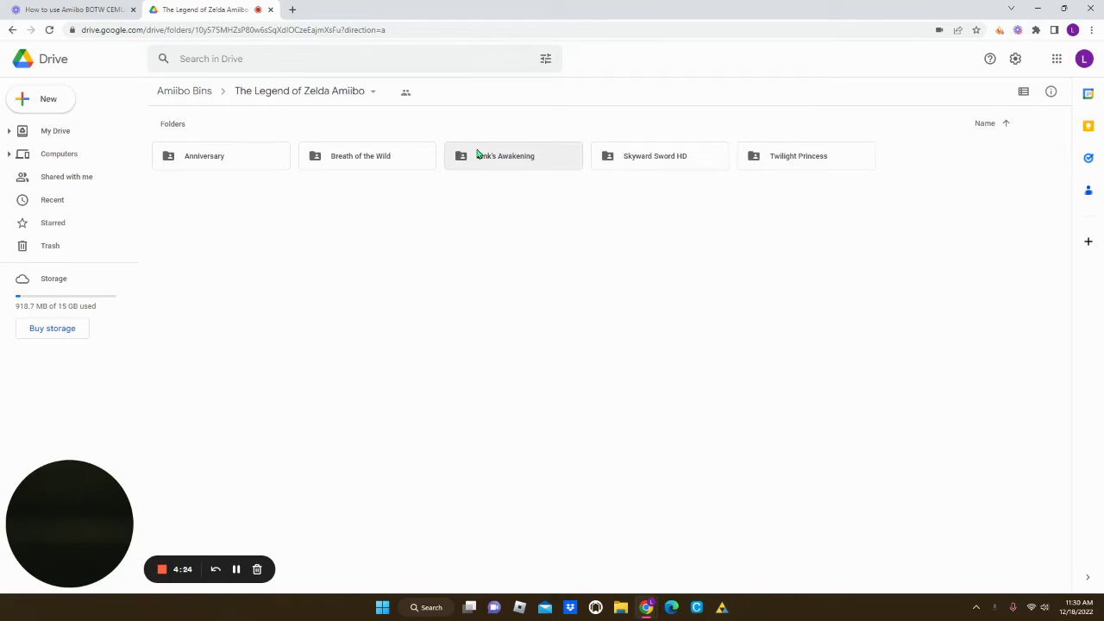
click(481, 157)
double_click(483, 152)
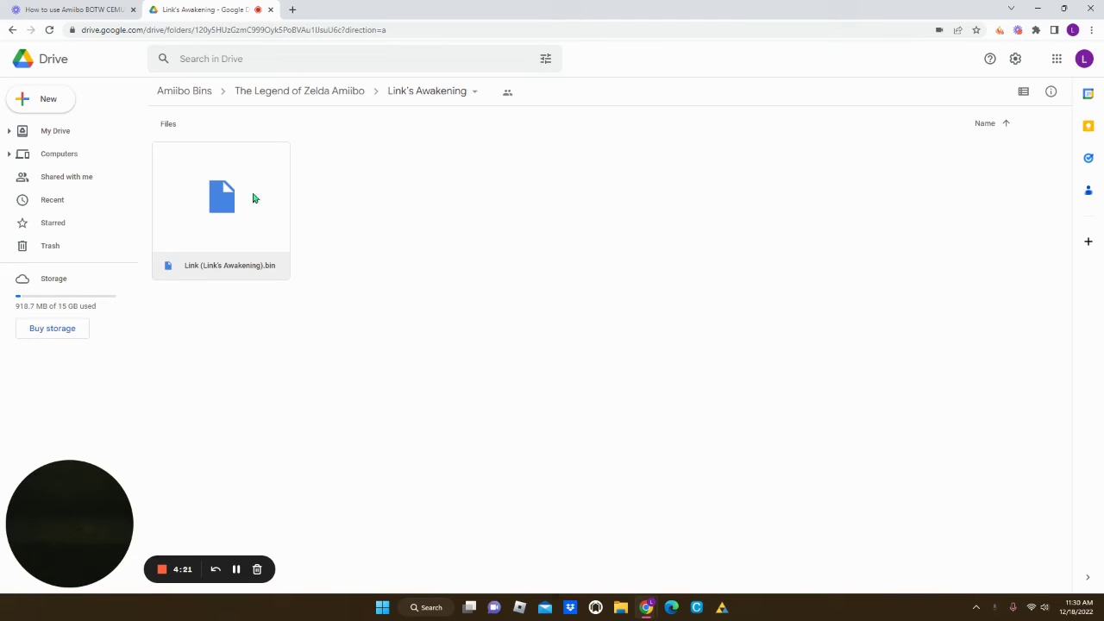
double_click(245, 263)
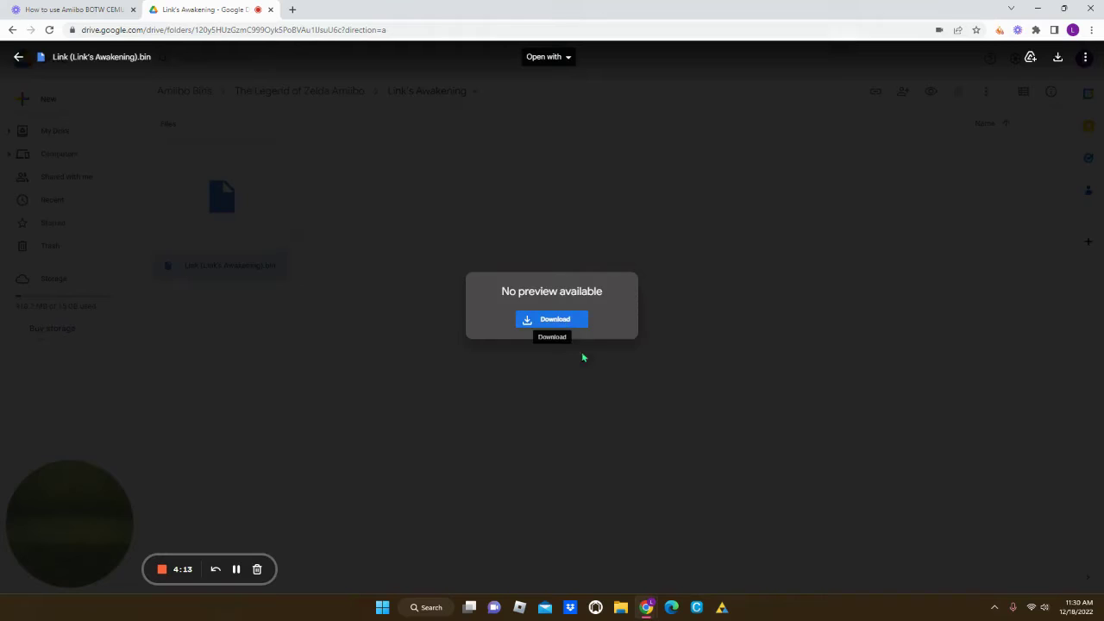
click(1013, 110)
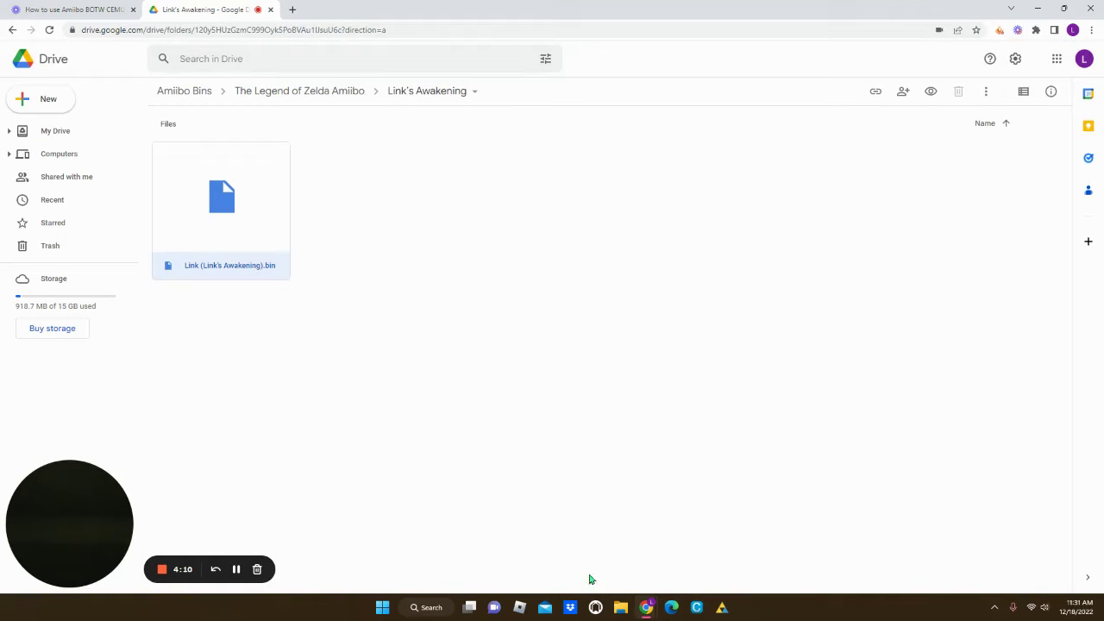
Step: Create a folder named Amiibo2 on the Desktop, open it in File Explorer, and minimize its window
click(625, 609)
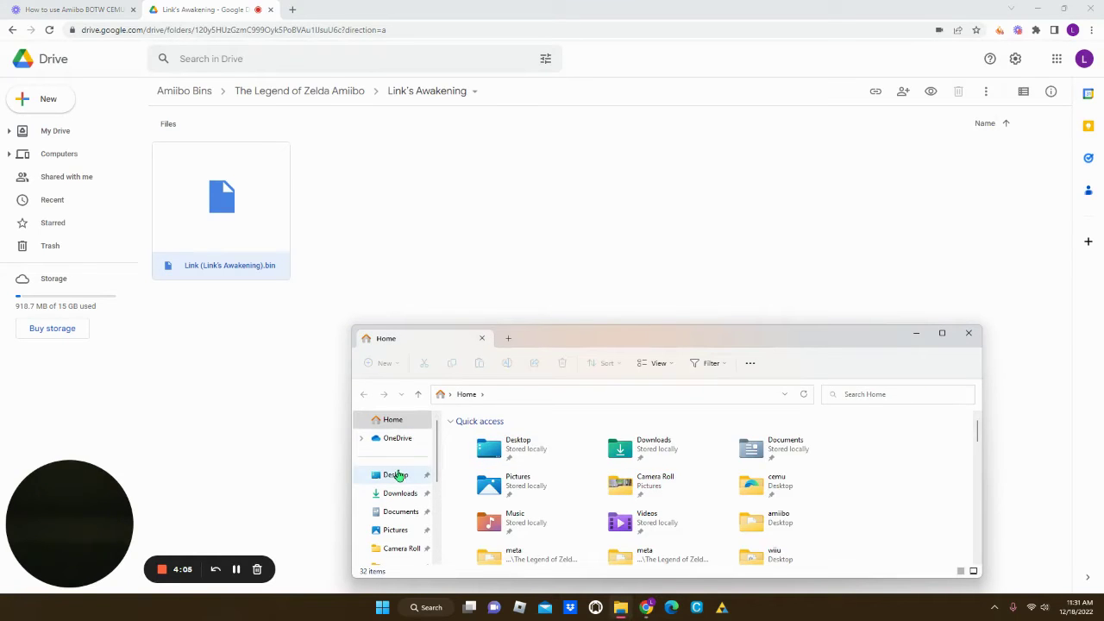
click(396, 475)
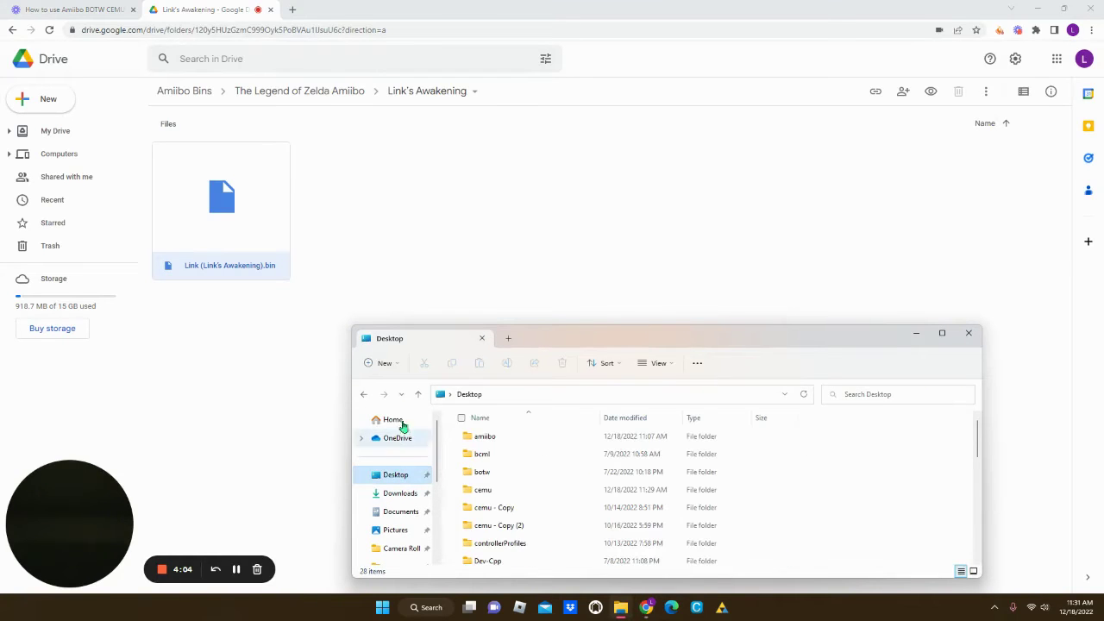
click(391, 371)
click(413, 135)
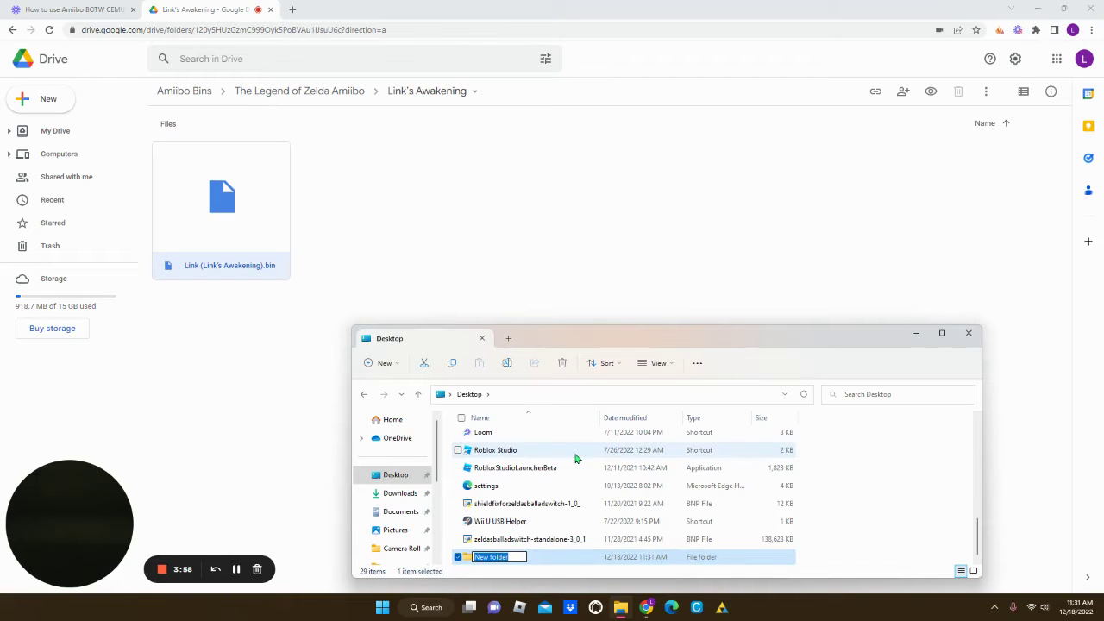
key(BackSpace)
text(Amiibo)
key(BackSpace)
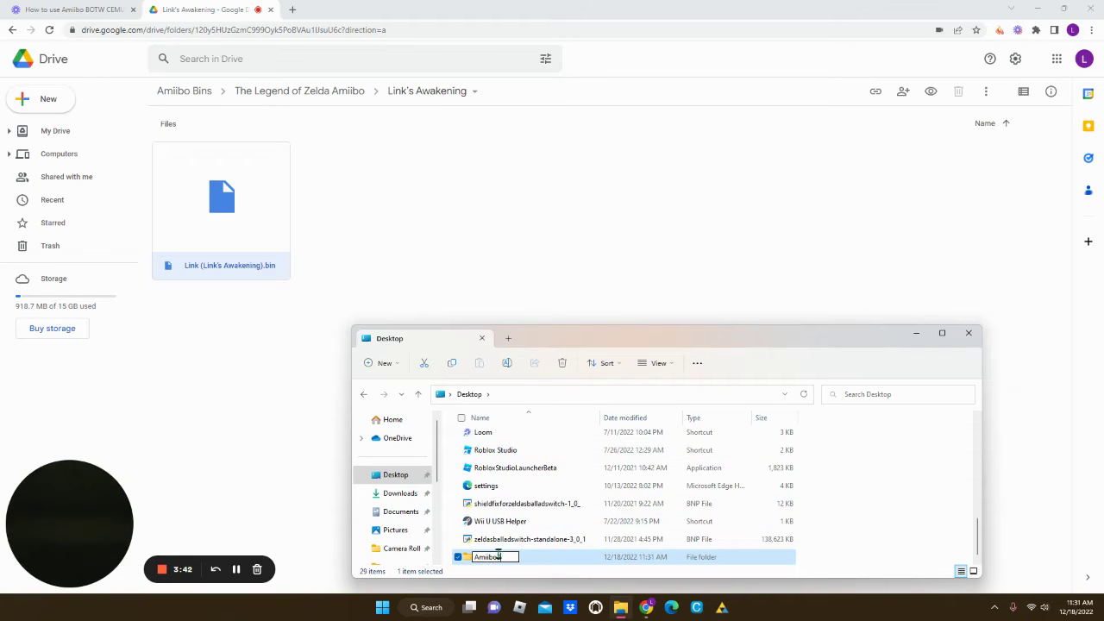
text(2)
double_click(552, 559)
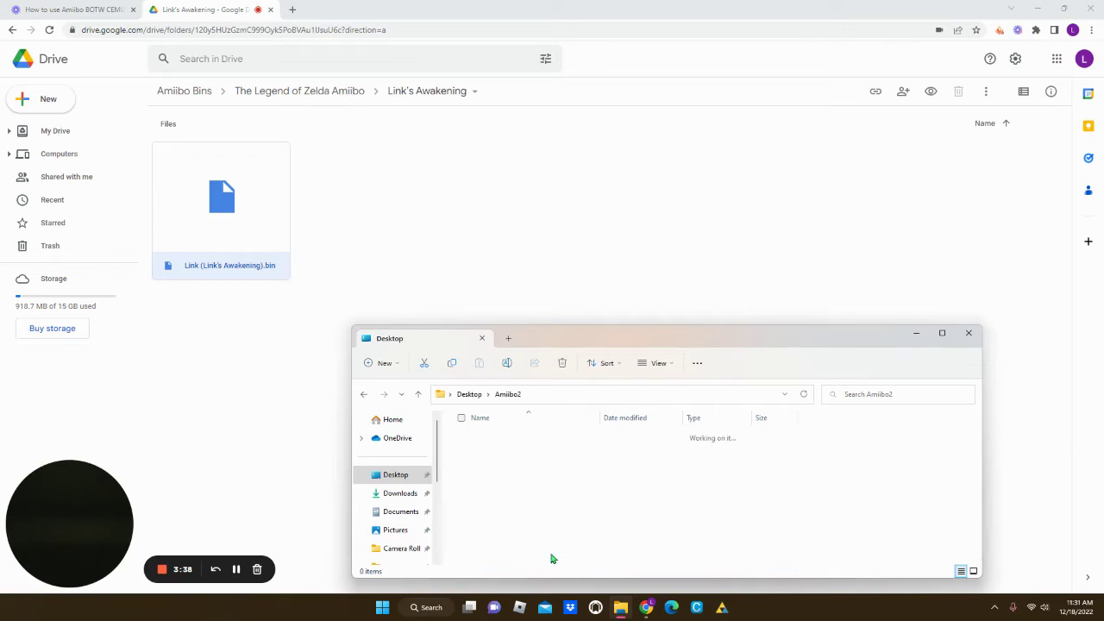
click(916, 334)
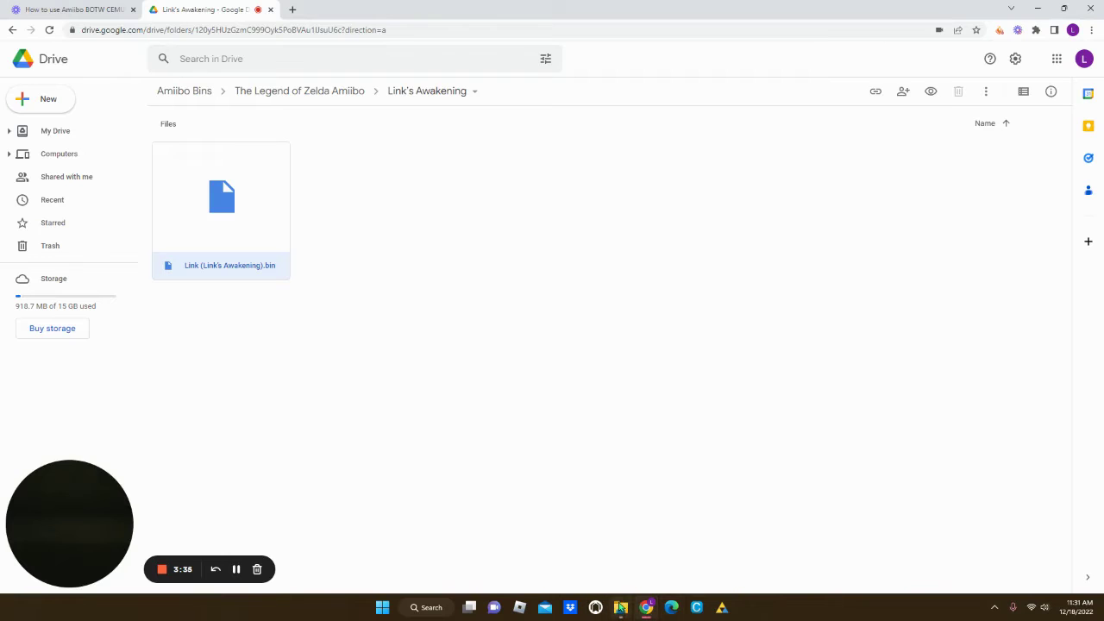
click(620, 607)
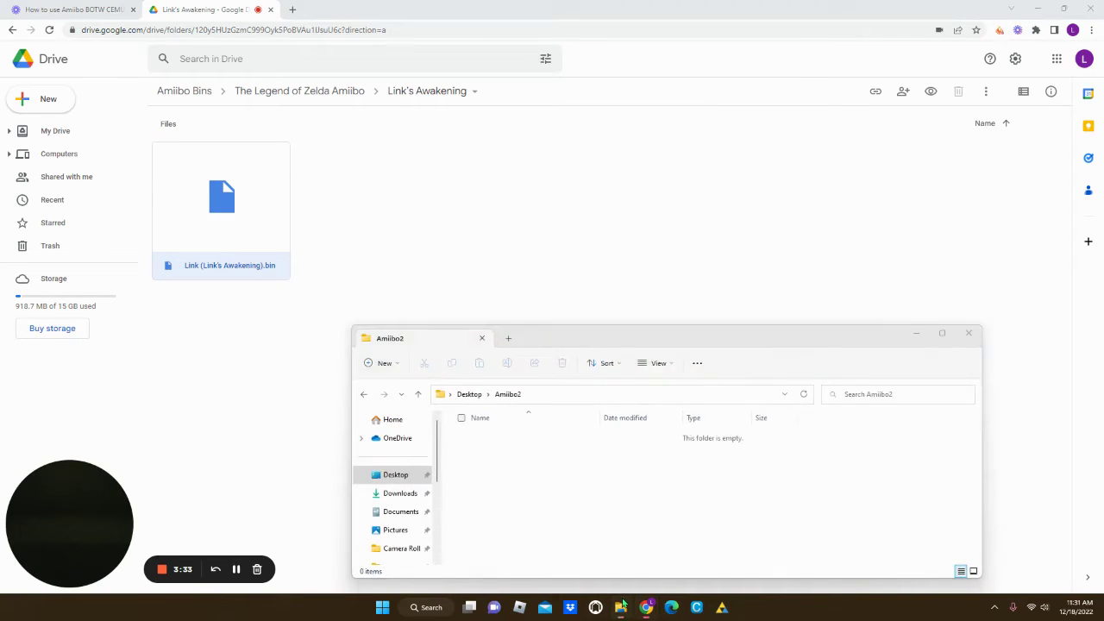
click(620, 607)
Step: Try to download Link (Link's Awakening).bin and use the downloaded file, then return to the Link's Awakening folder
double_click(231, 273)
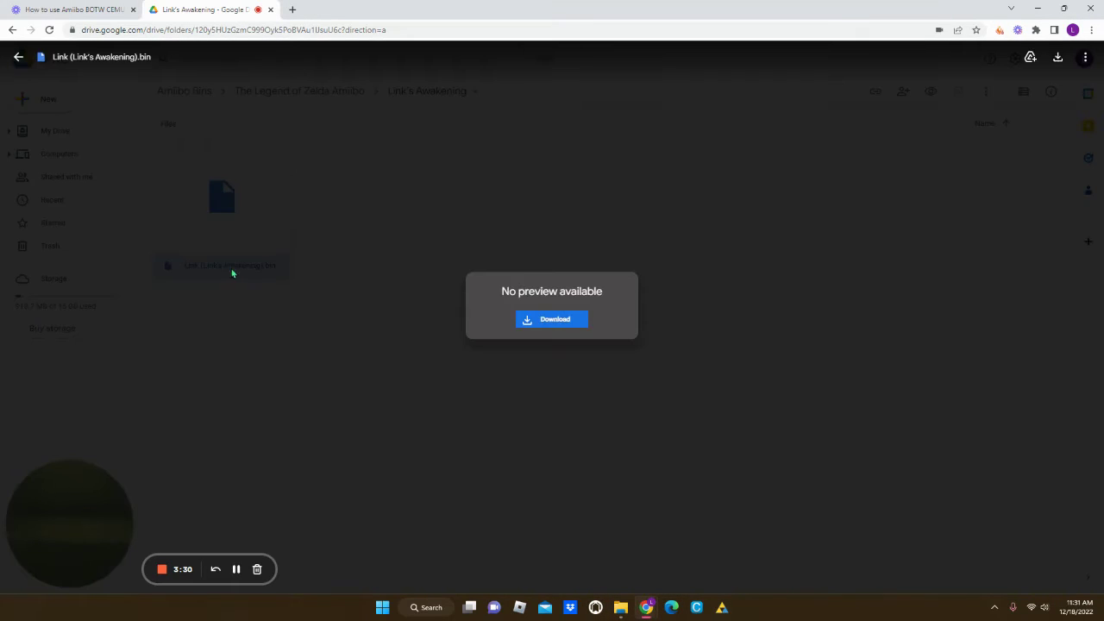
click(576, 324)
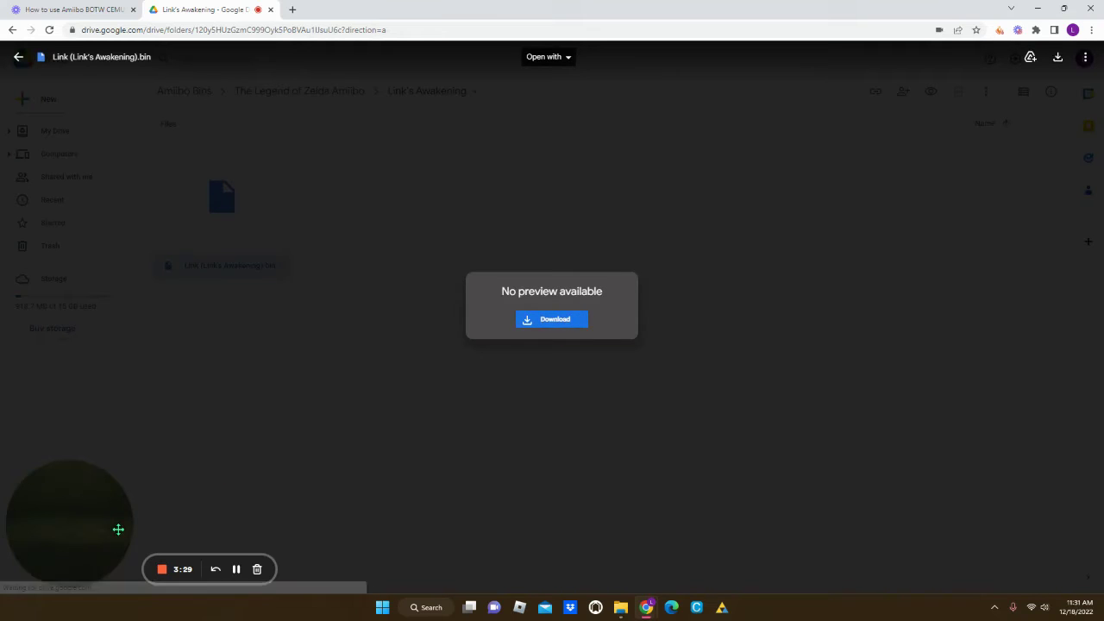
click(561, 377)
click(58, 582)
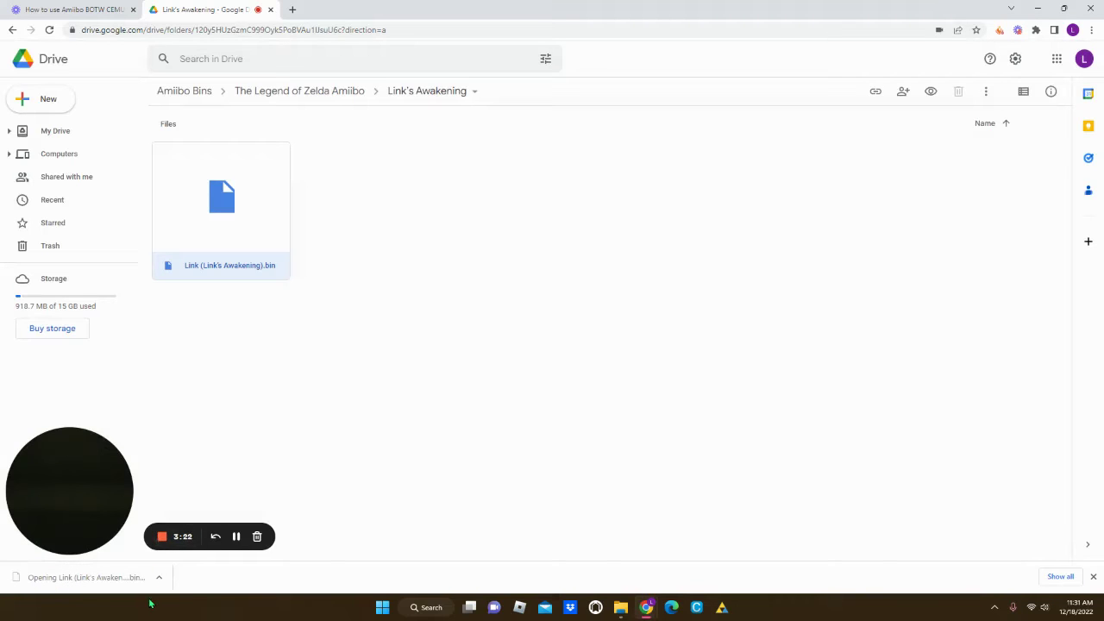
click(12, 29)
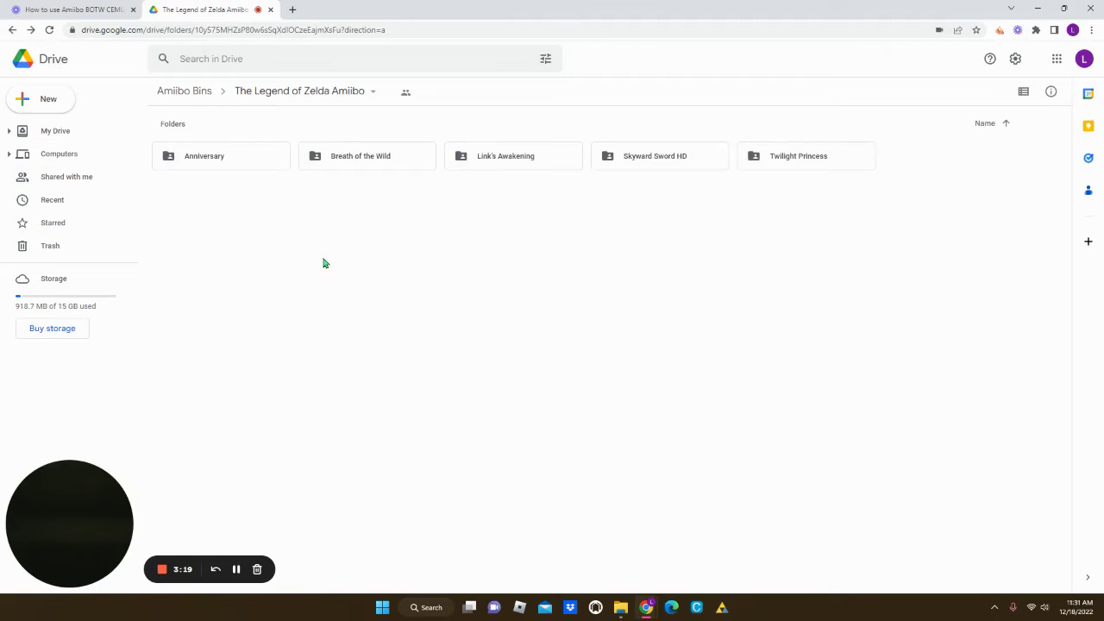
click(32, 31)
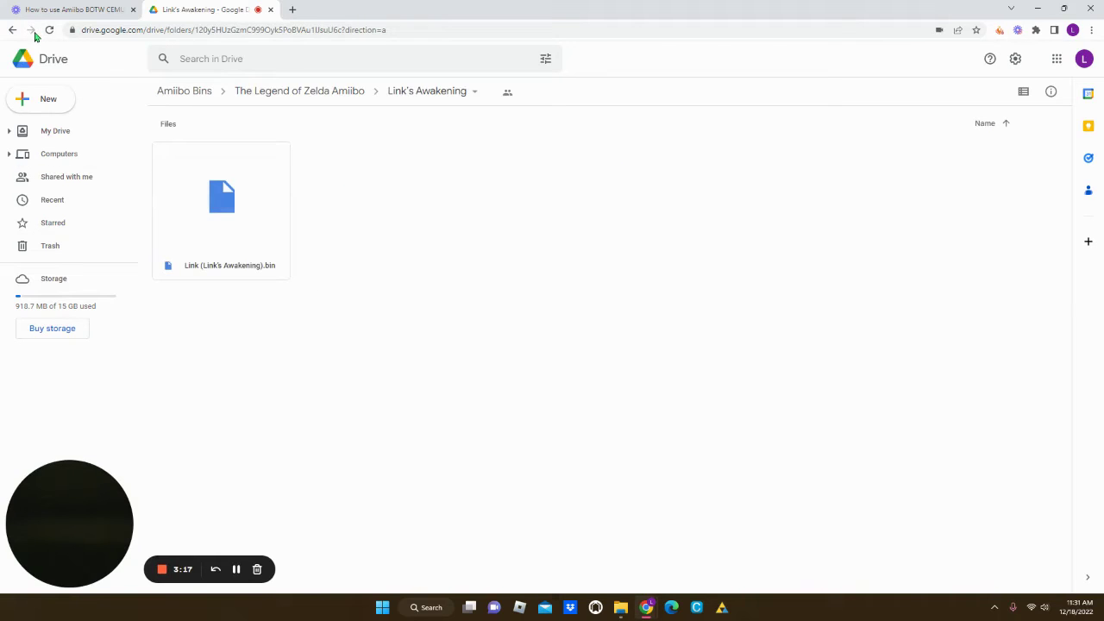
Step: Download Link (Link's Awakening).bin again, move the downloaded copy into the Amiibo2 folder, and dismiss the downloads bar
click(221, 271)
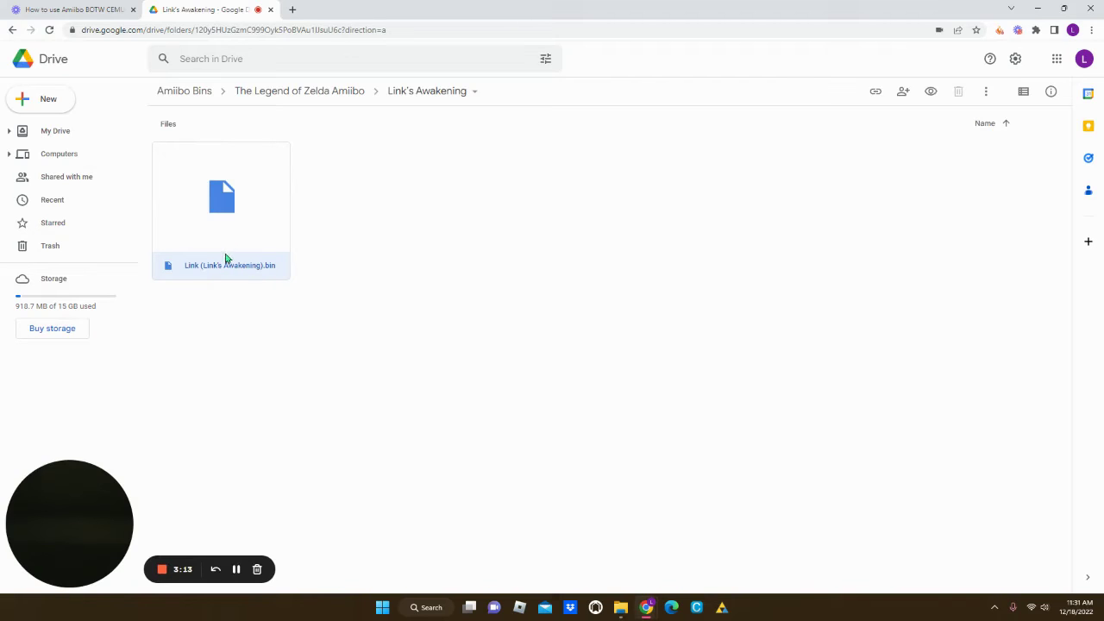
double_click(223, 266)
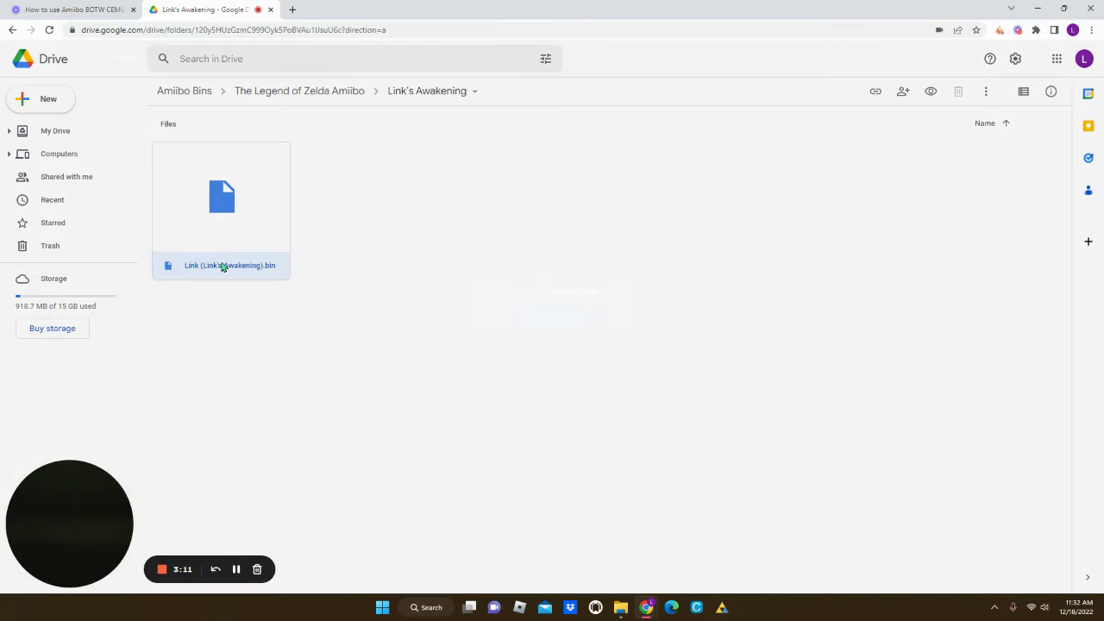
click(572, 321)
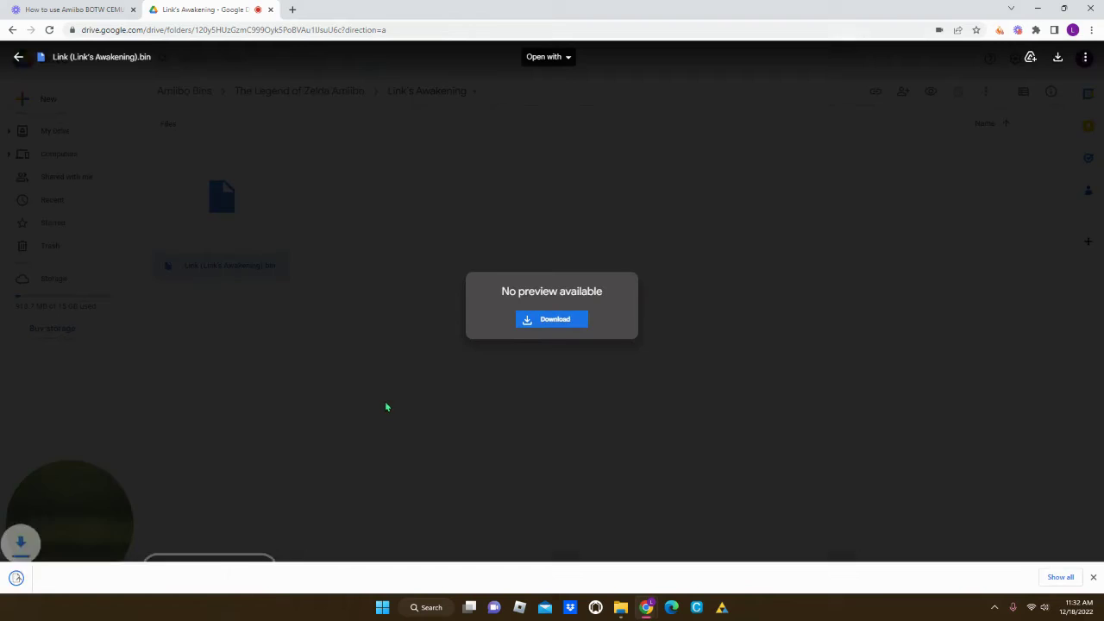
click(838, 254)
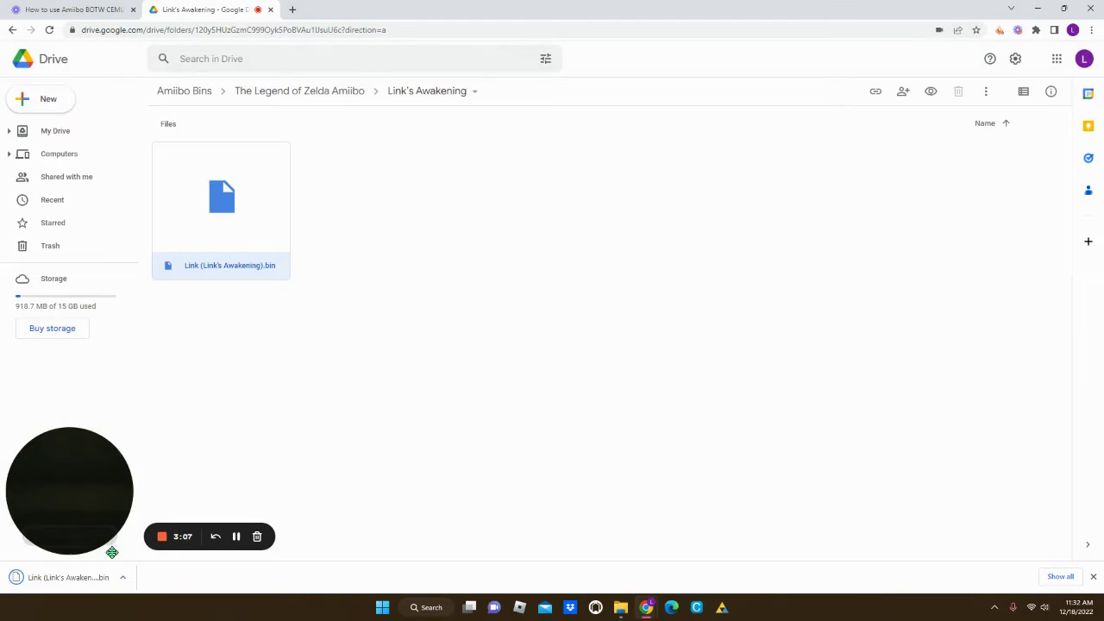
drag(65, 586, 507, 450)
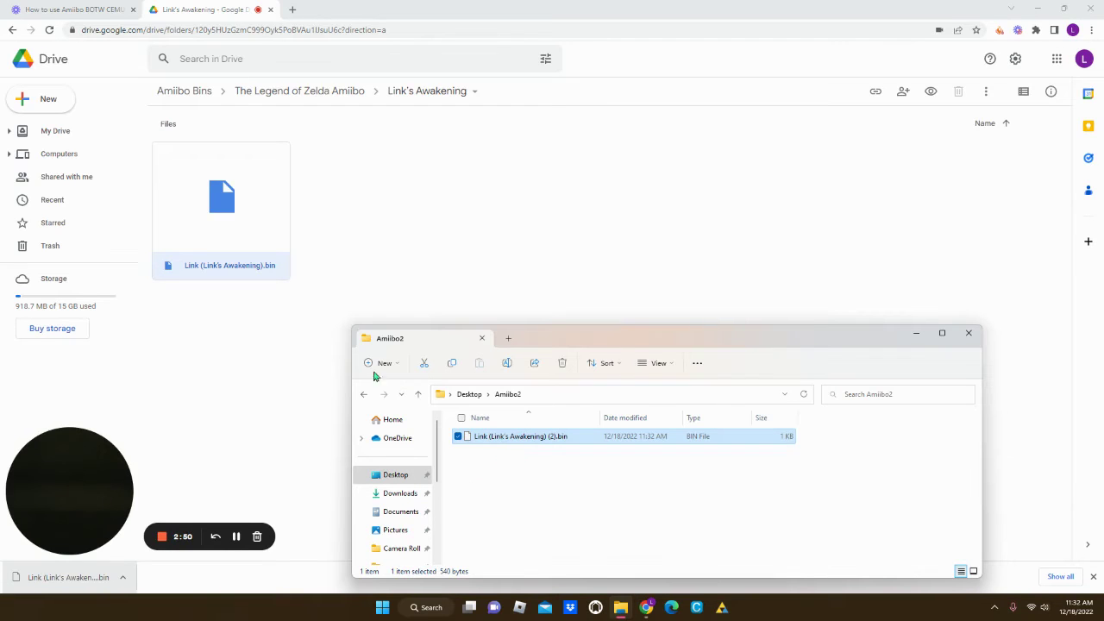
click(618, 179)
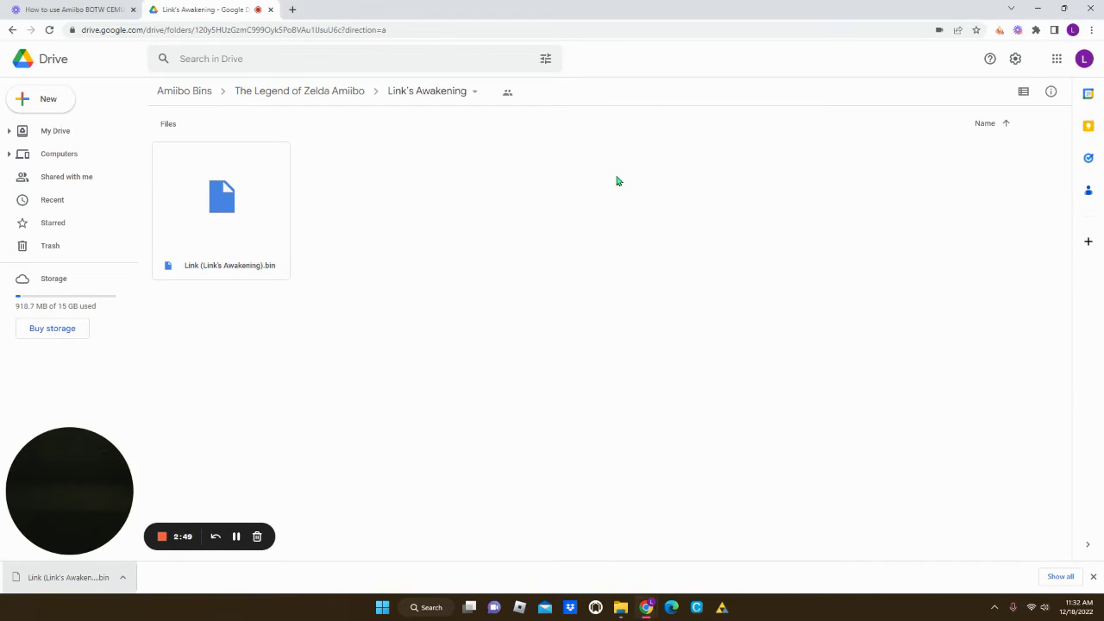
click(12, 30)
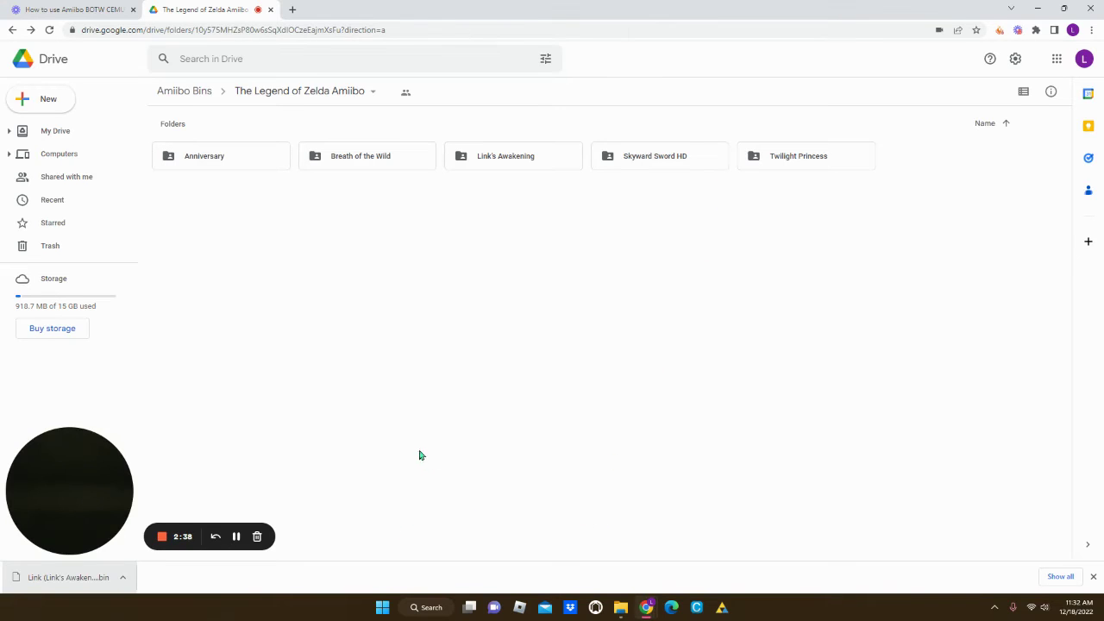
click(1093, 576)
Step: Launch Cemu, close the Amiibo2 folder window, minimize the browser, and maximize the Cemu window
click(701, 609)
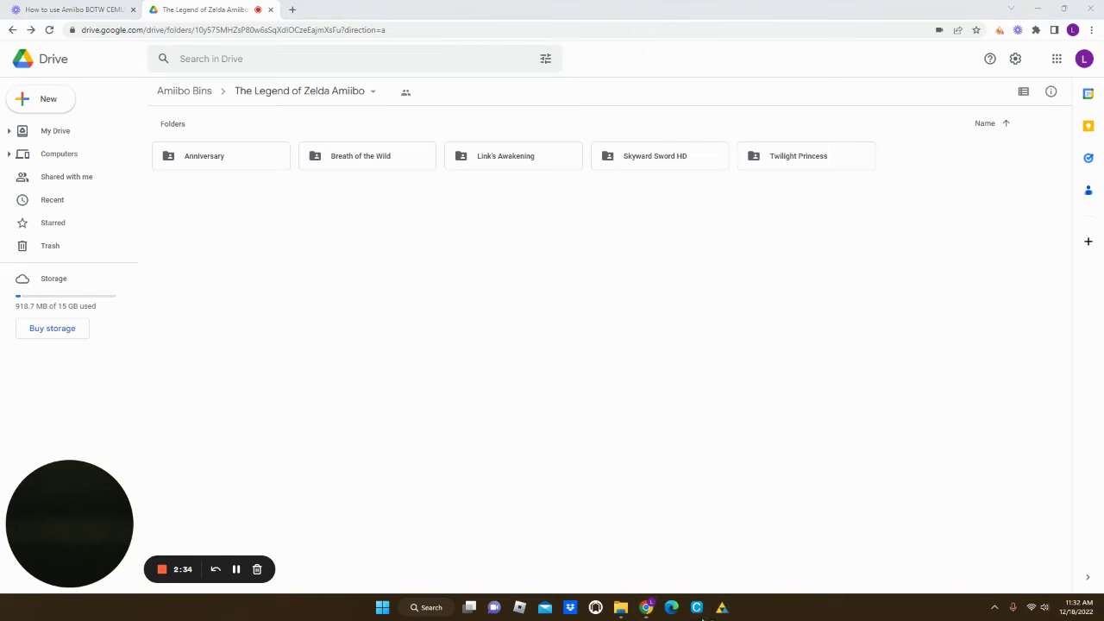
mouse_move(620, 607)
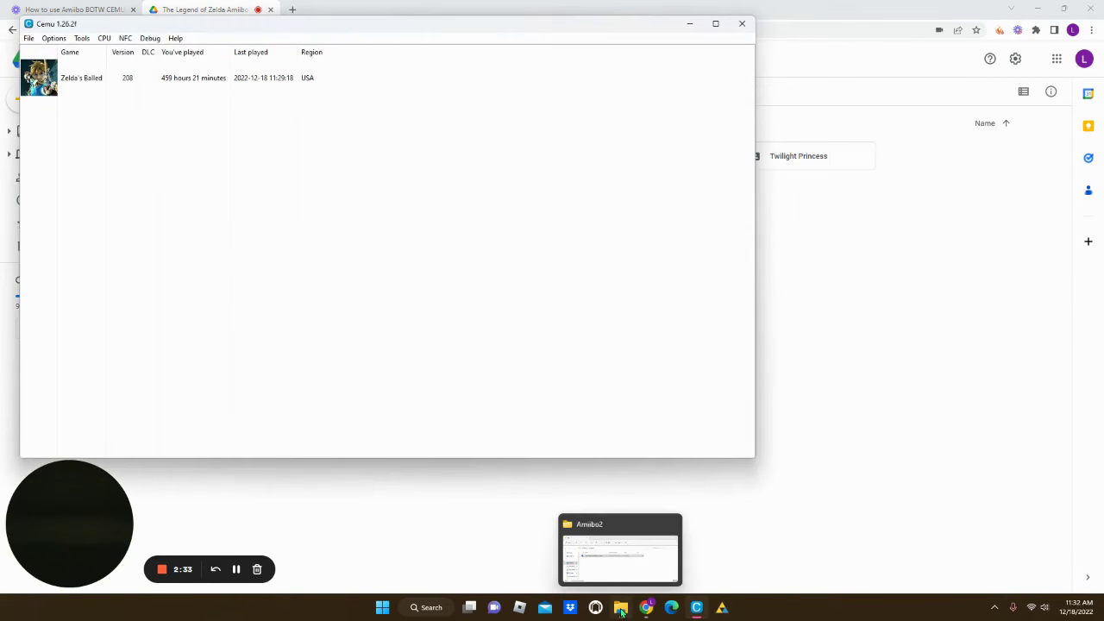
click(658, 547)
click(969, 333)
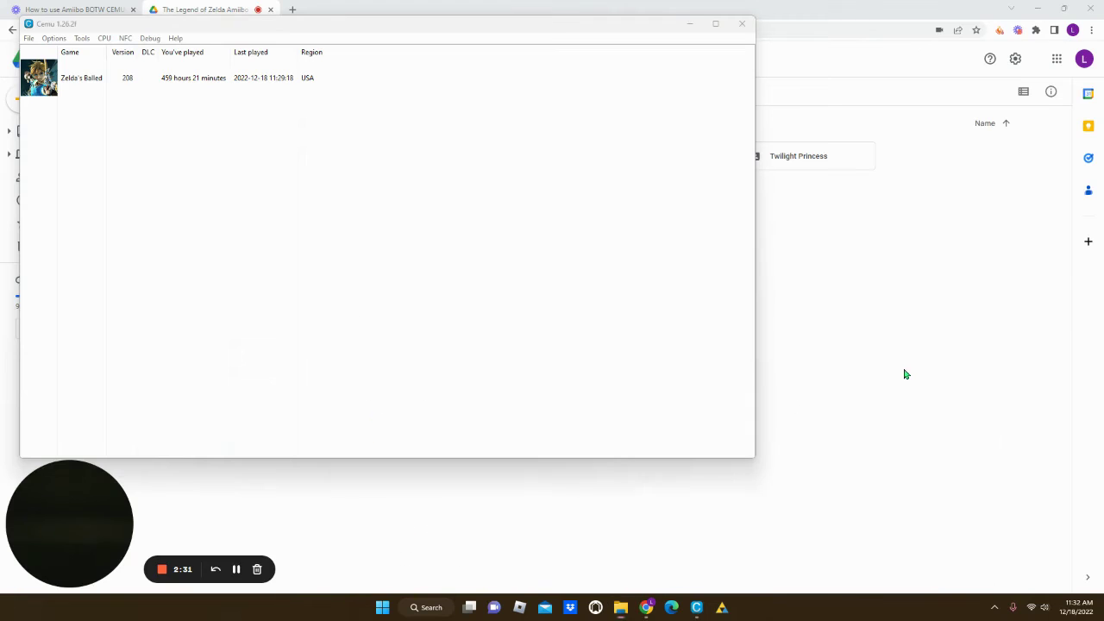
mouse_move(647, 610)
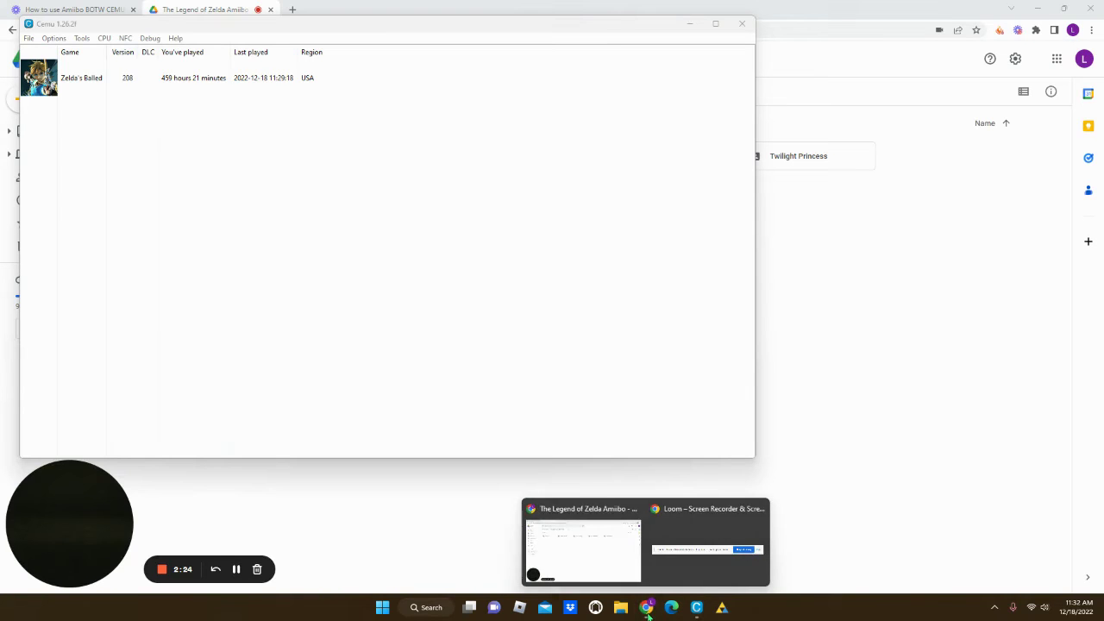
click(1037, 8)
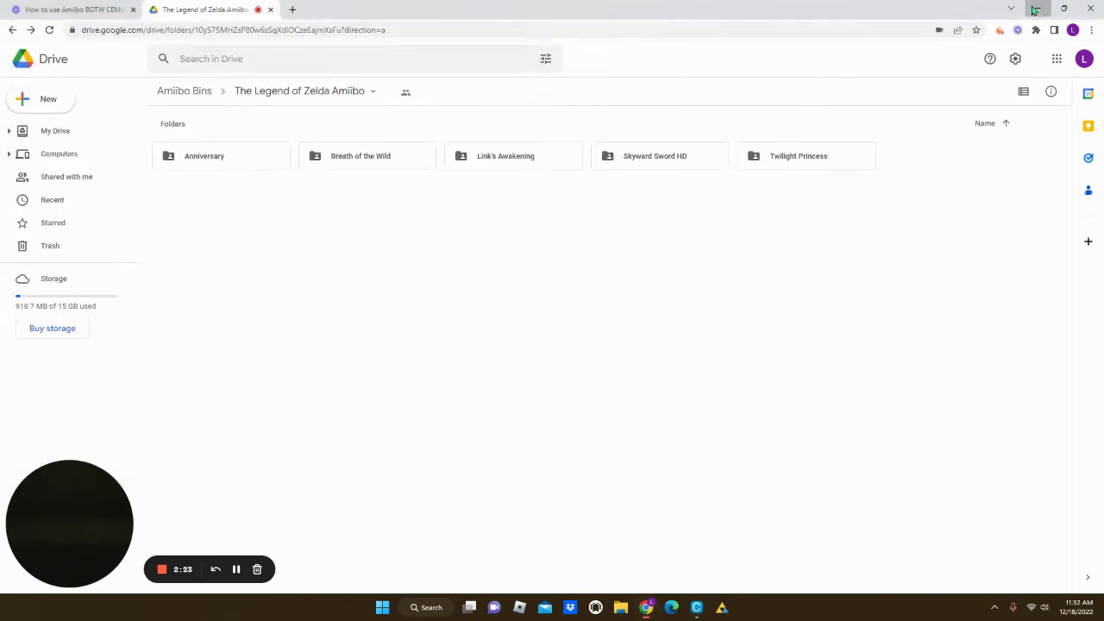
click(716, 24)
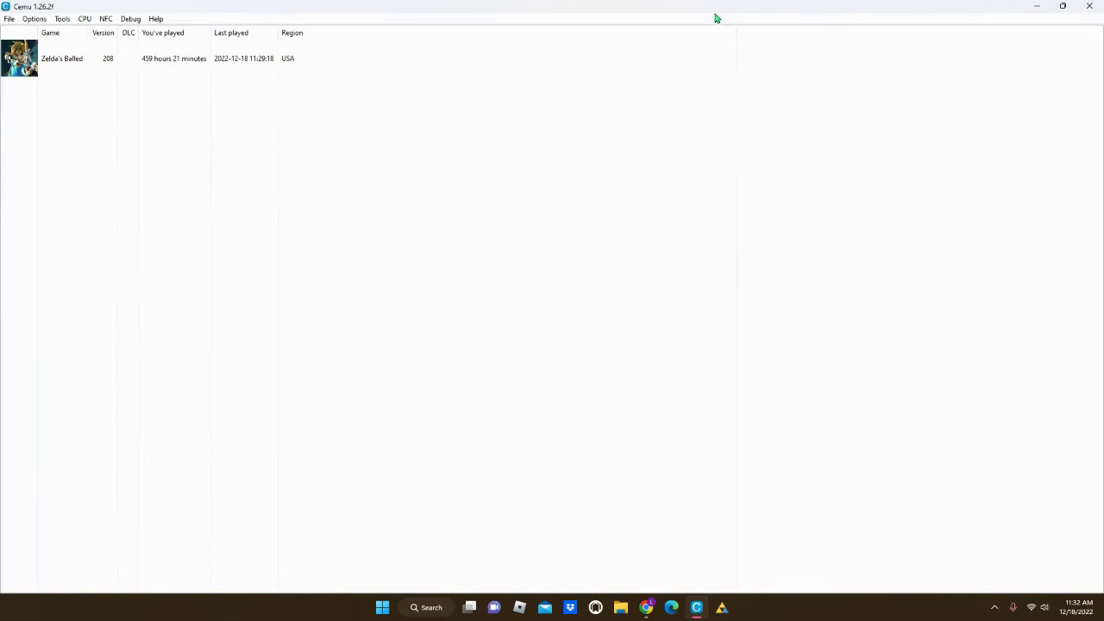
Step: Start Zelda's Ballad from the Cemu game list and continue from the Hateno Village save
right_click(13, 55)
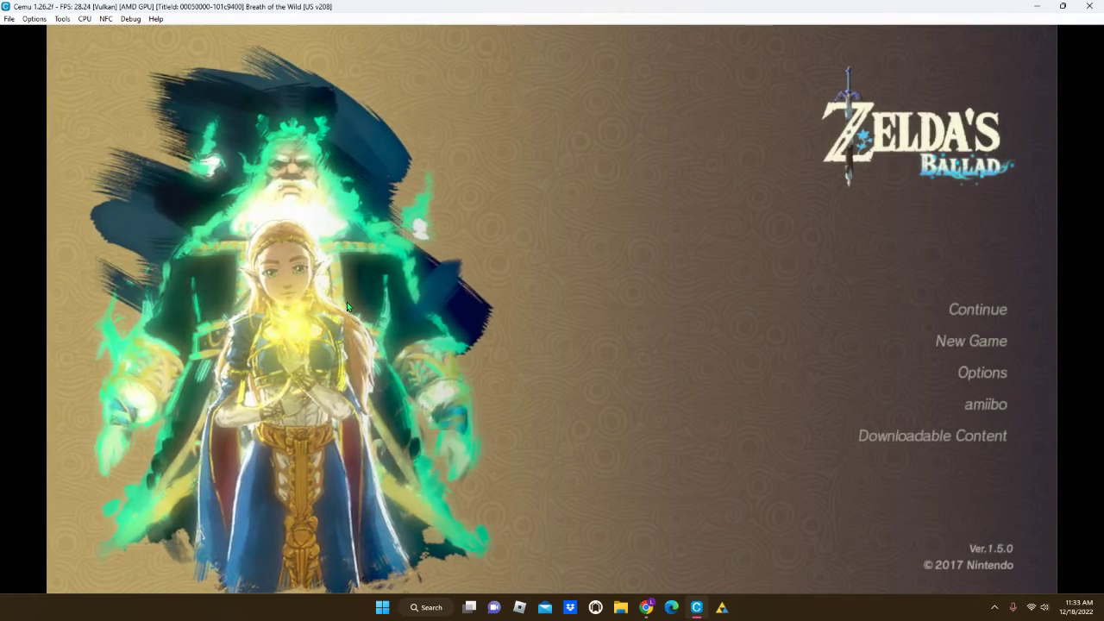
key(Return)
key(Return)
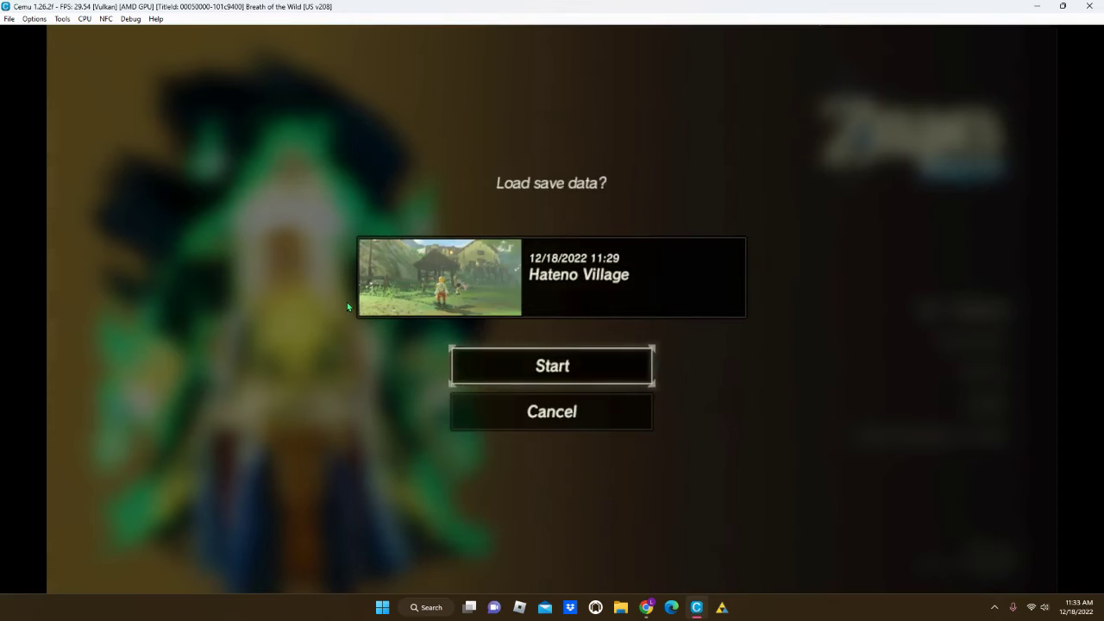
key(Return)
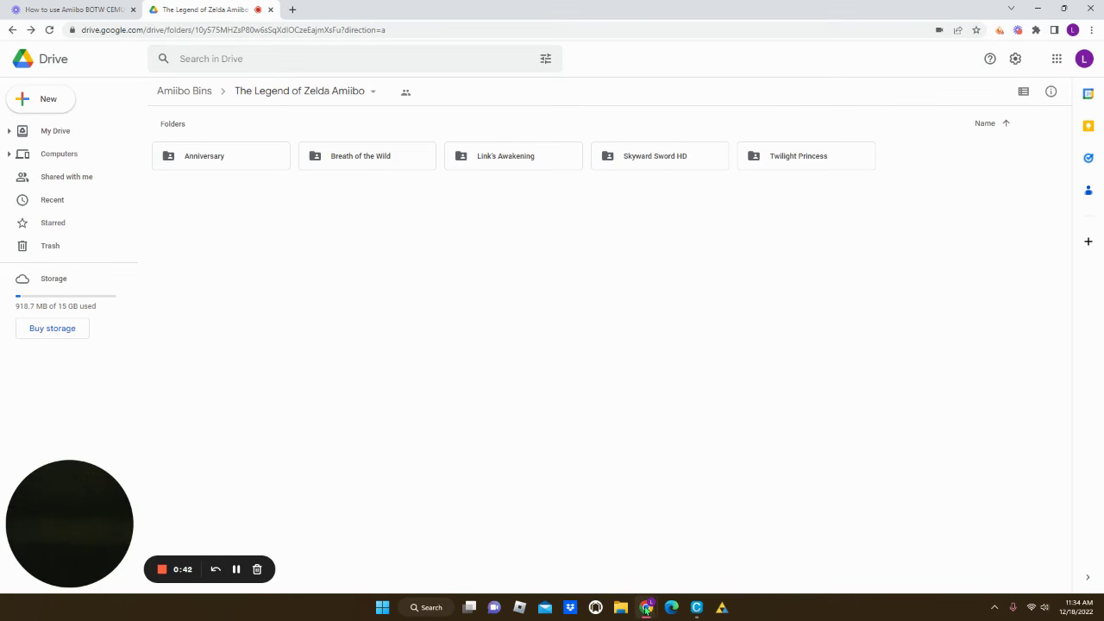
Step: Minimize the browser to return to the running game in Cemu and switch the active rune from Magnesis to amiibo
mouse_move(653, 613)
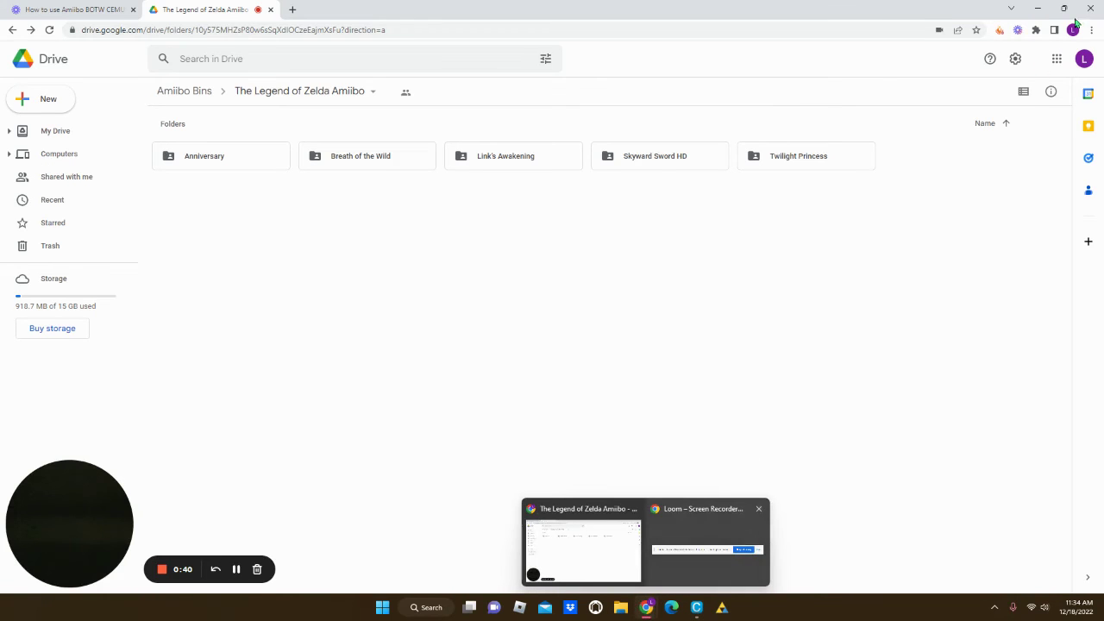
click(1038, 9)
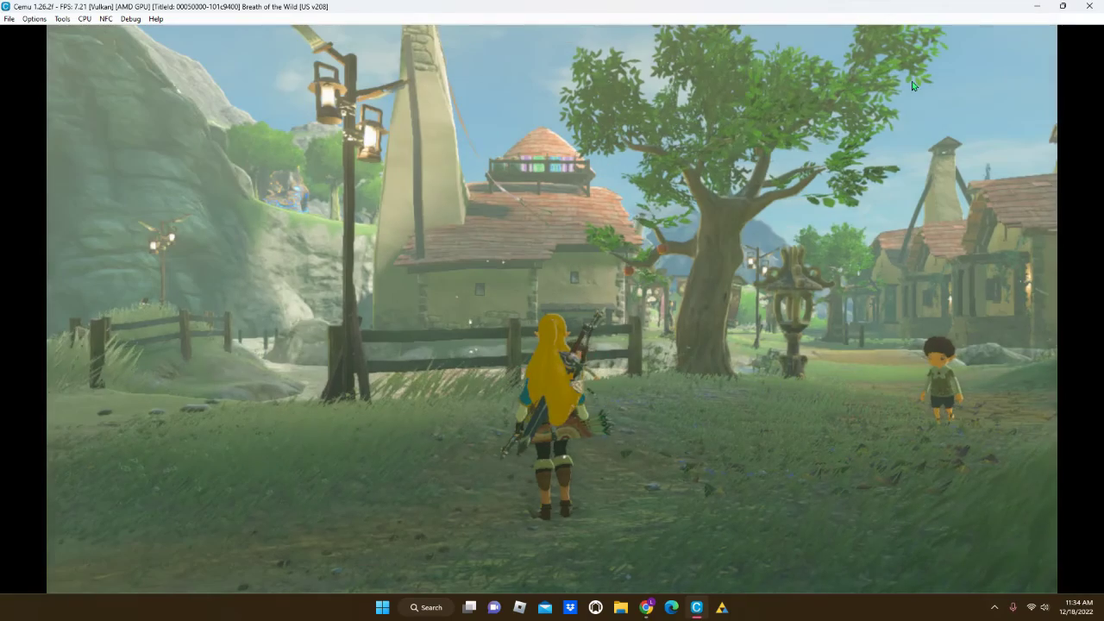
key(Up)
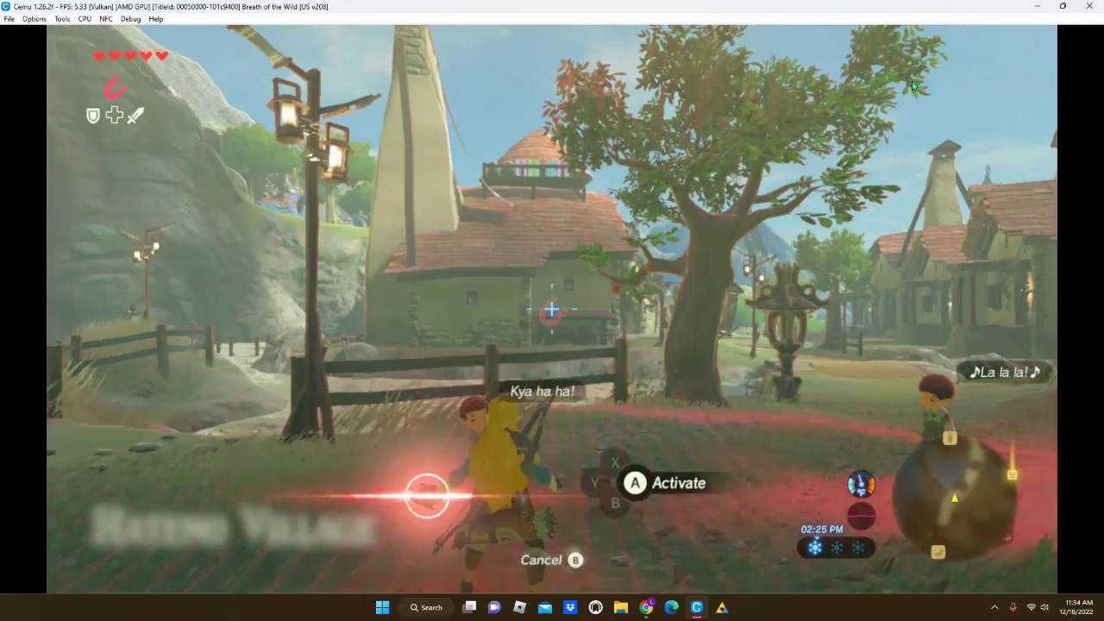
key(Up)
key(Right)
key(Right)
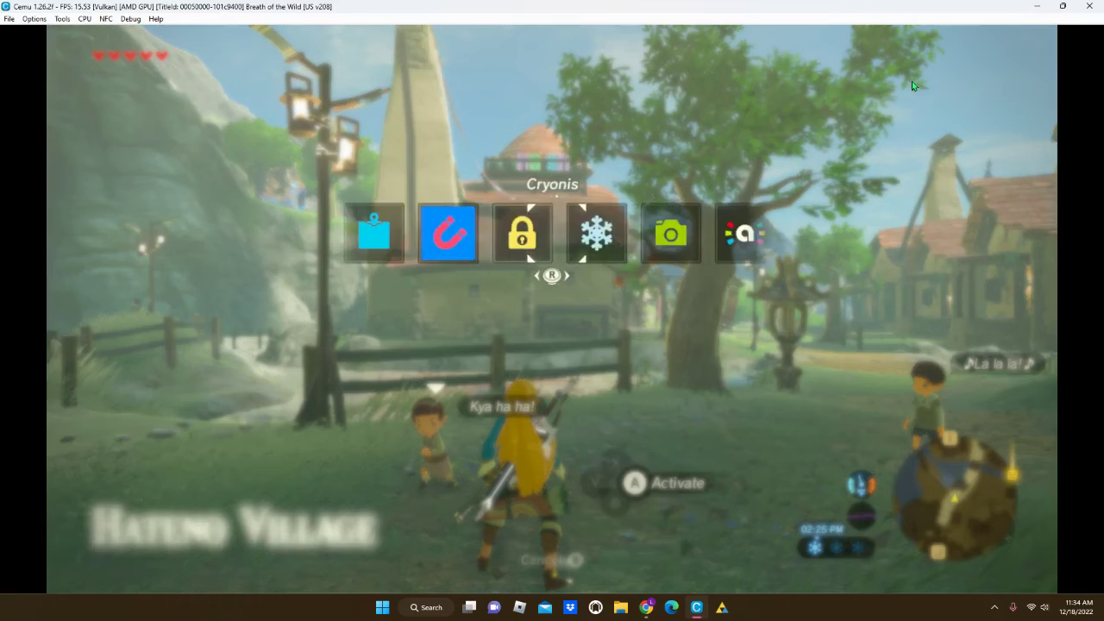
key(Right)
key(Right)
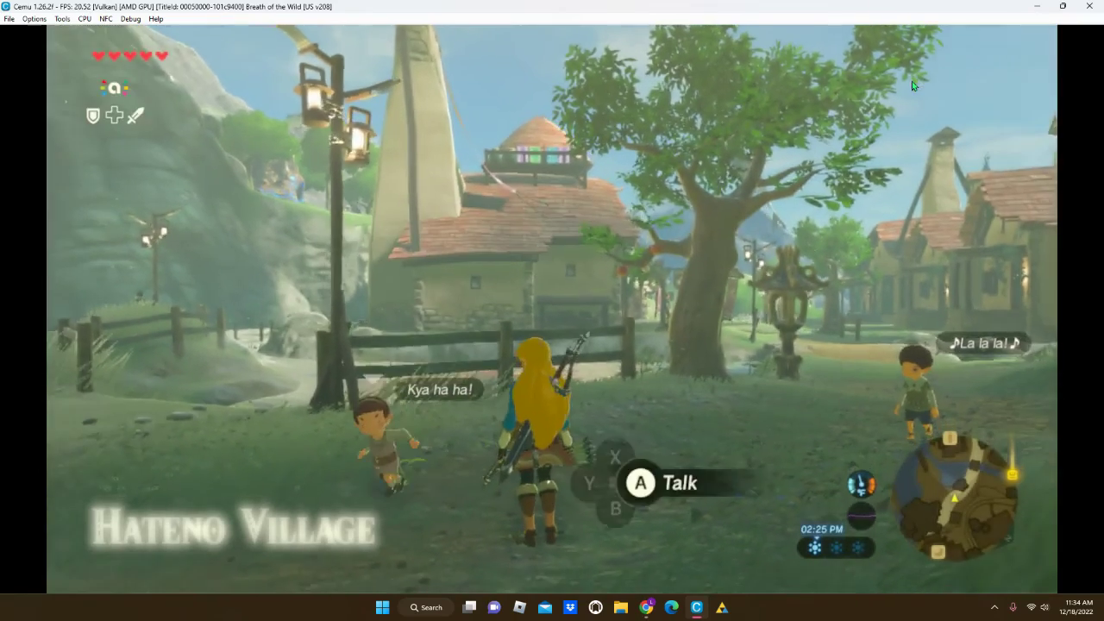
Step: Activate the amiibo rune and aim its target circle at the open grass between the fence and the child
key(i)
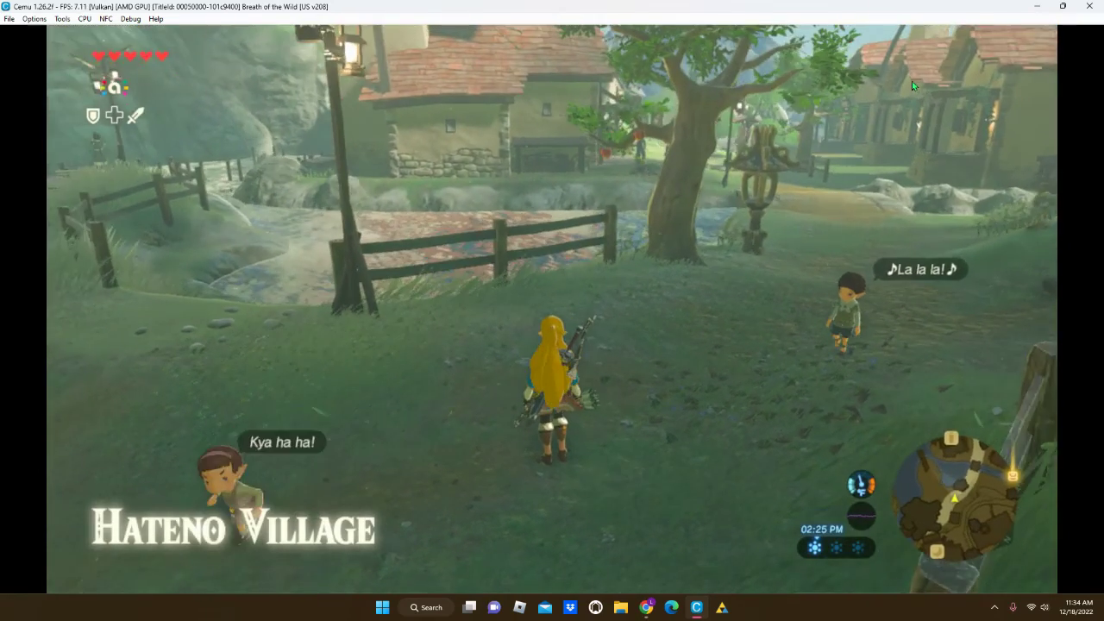
key(l)
key(q)
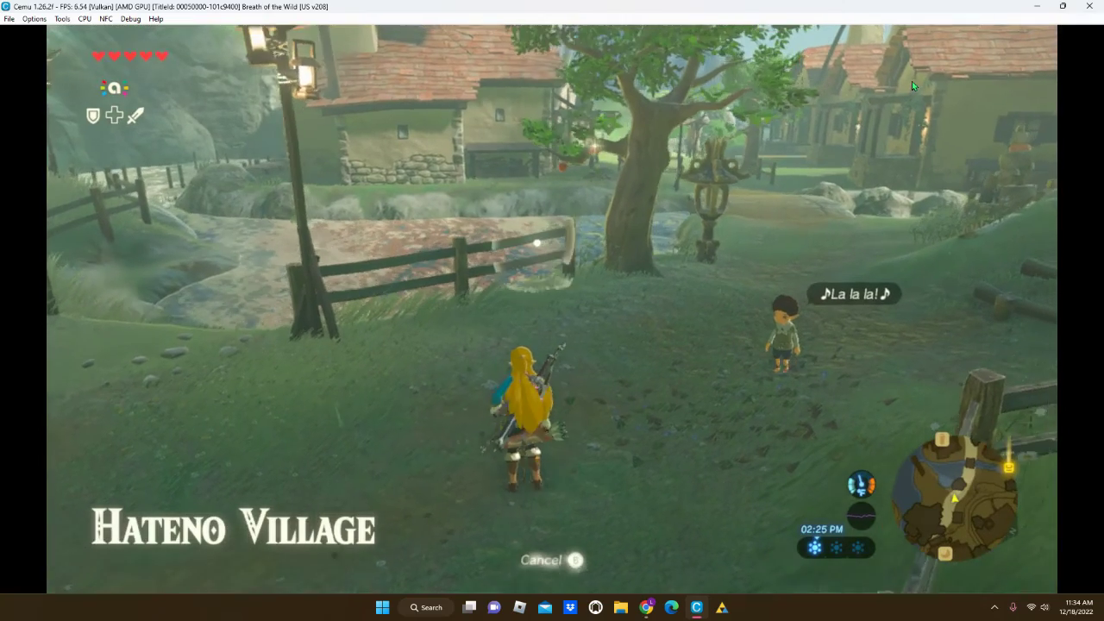
key(l)
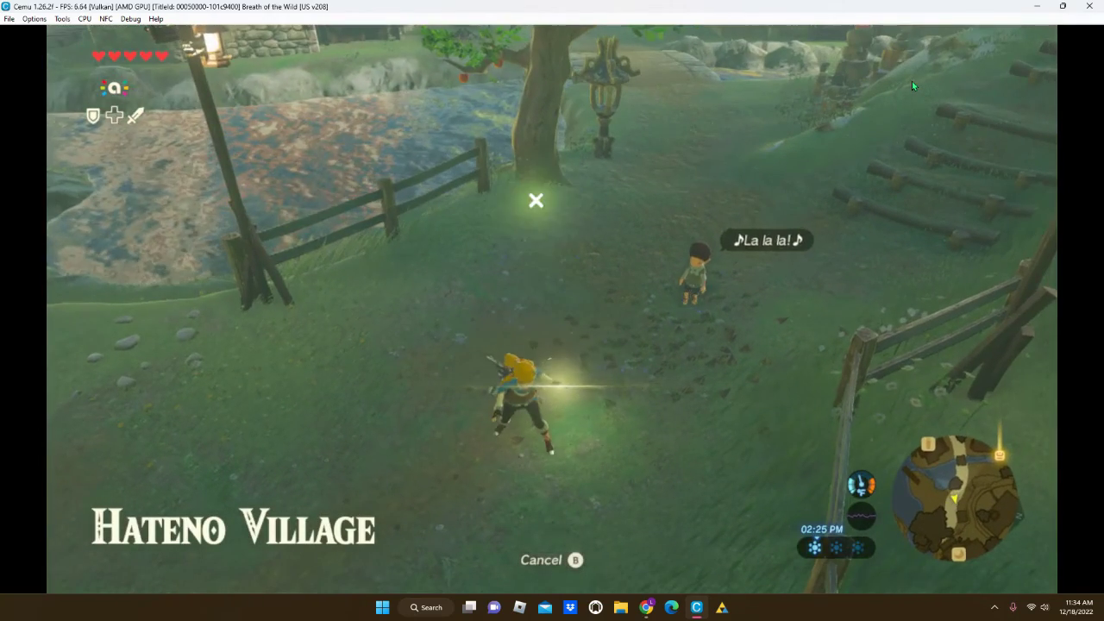
key(l)
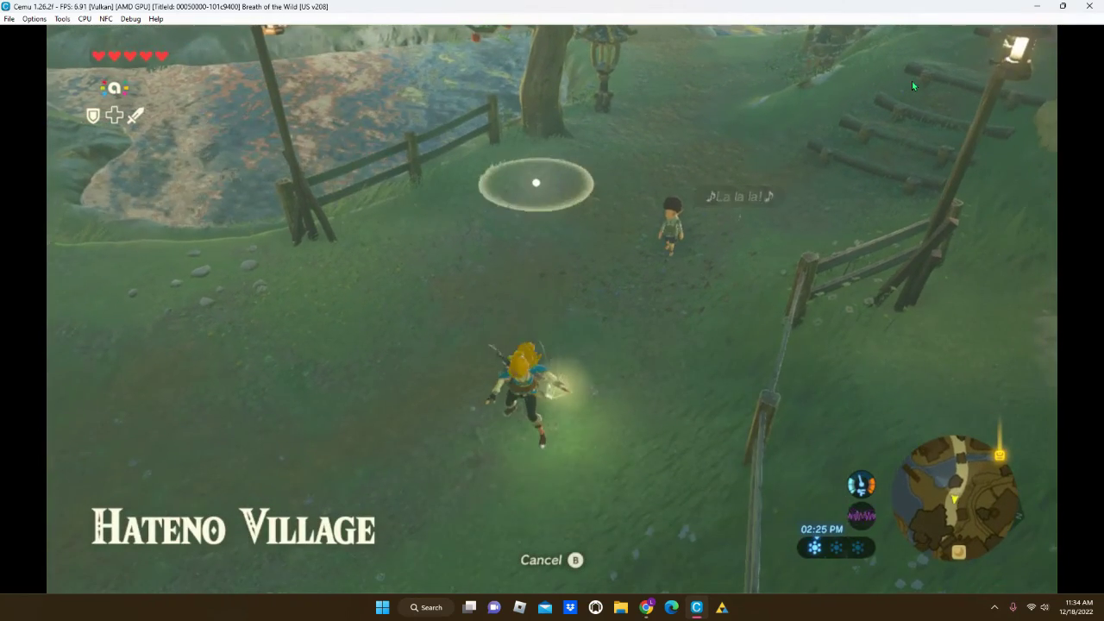
Step: Scan an NFC tag from file, loading Link (Link's Awakening) (2).bin from the Amiibo2 folder on the Desktop
click(104, 19)
click(127, 32)
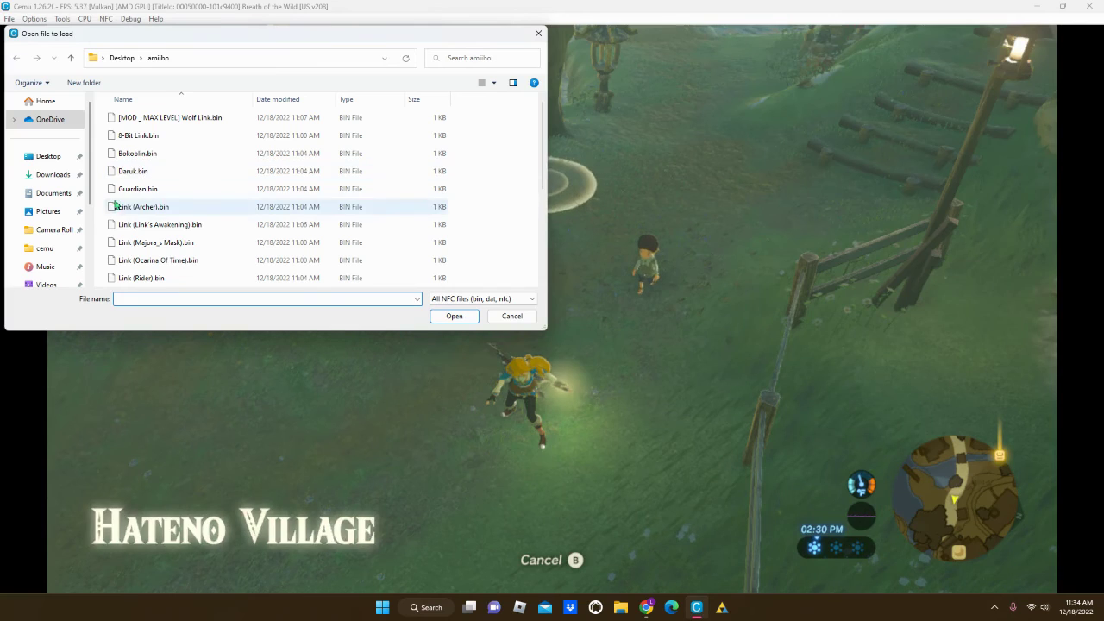
click(49, 161)
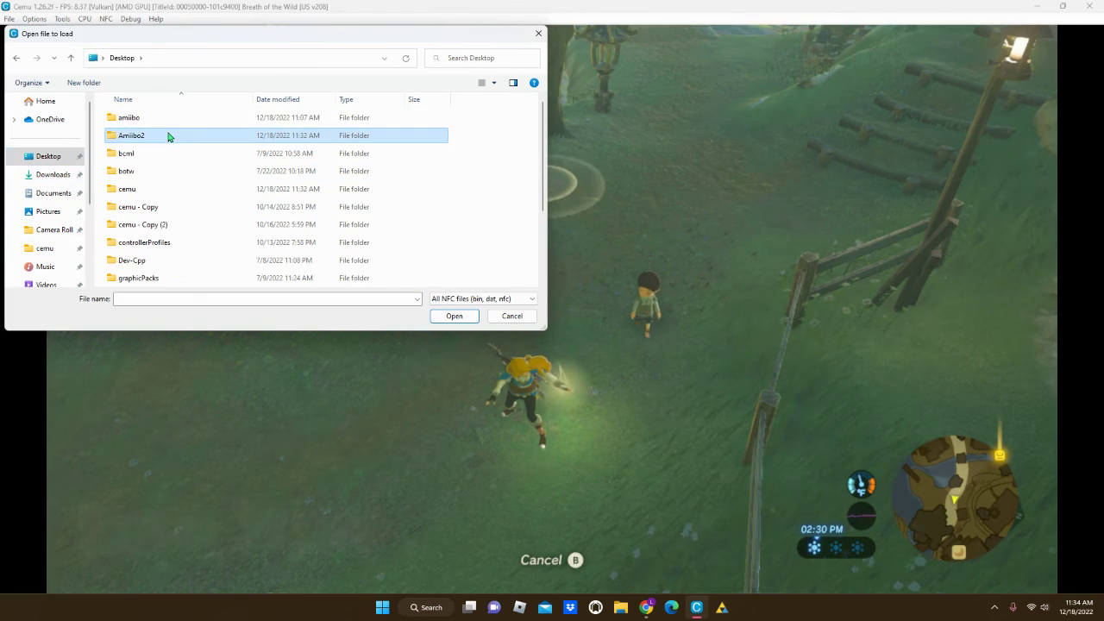
double_click(162, 139)
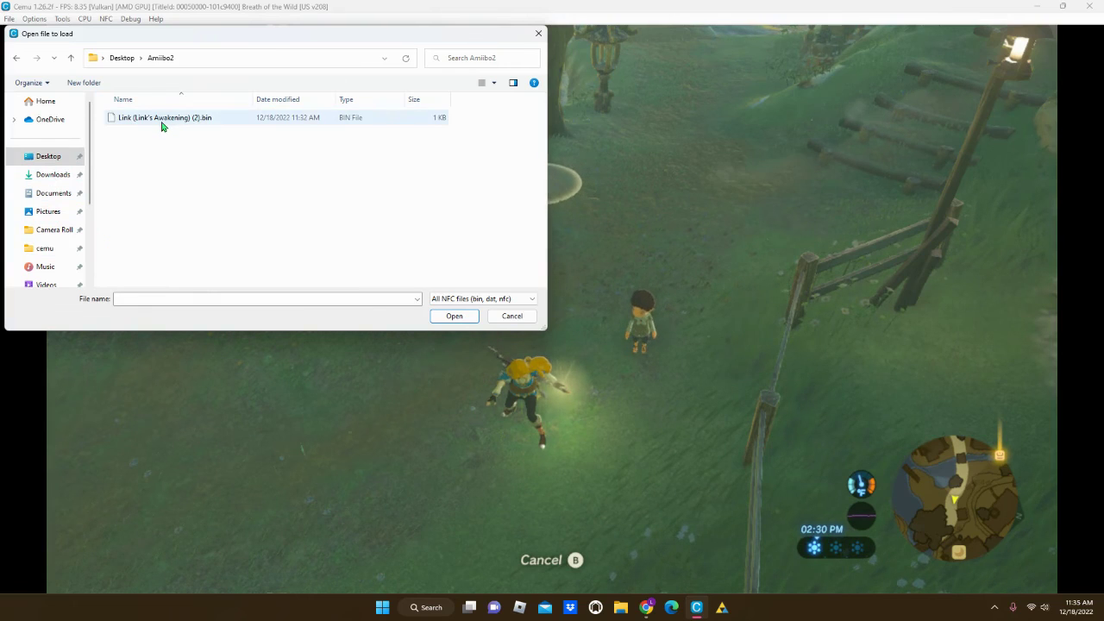
click(160, 121)
click(449, 319)
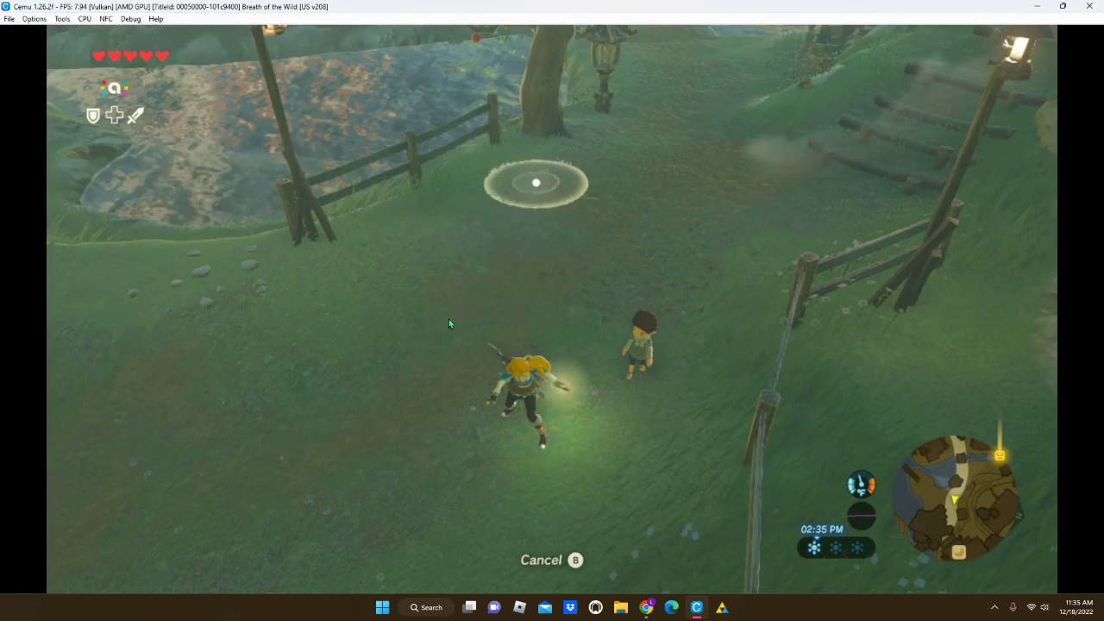